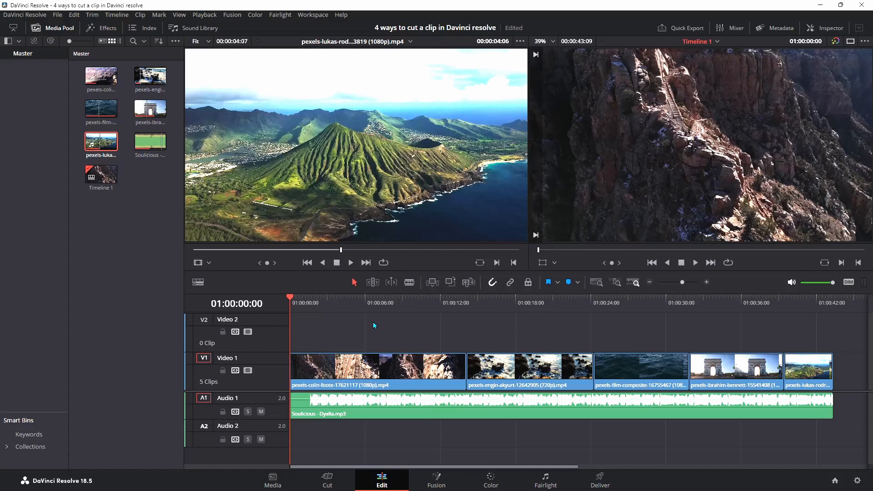
Step: Split the first video clip with the blade at about 01:00:10:10 and delete its trailing piece
click(407, 283)
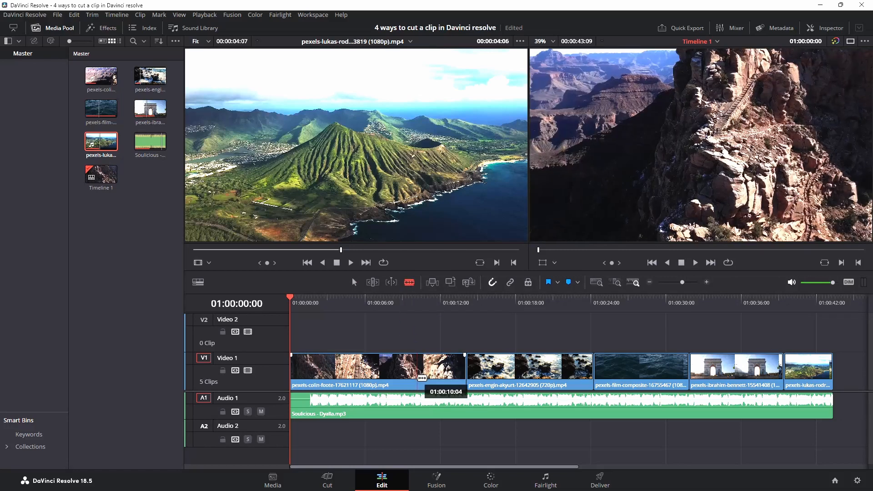
click(422, 377)
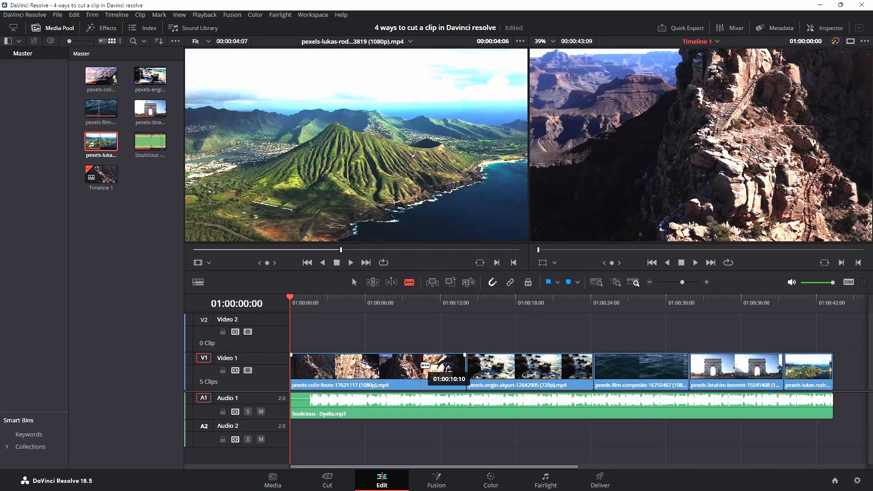
click(421, 365)
click(353, 282)
click(440, 370)
key(BackSpace)
Step: Move the four following video clips back to close the gap and trim the audio clip to end with the video
drag(488, 370, 442, 371)
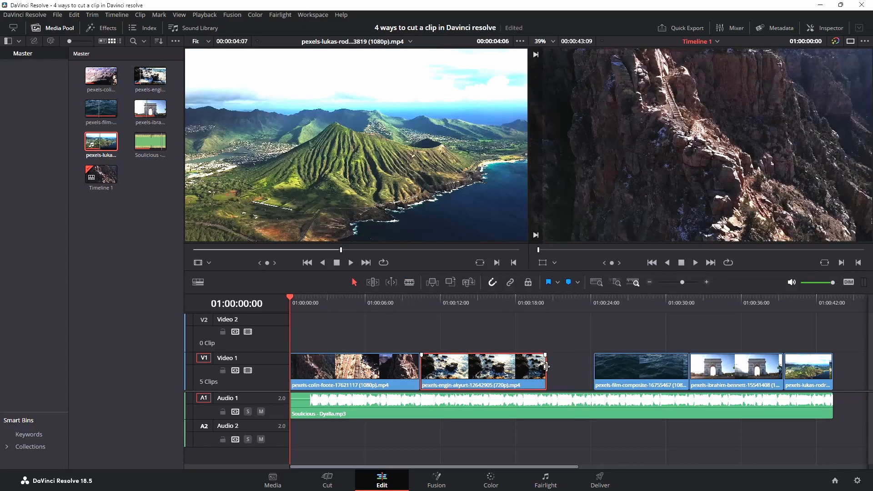
drag(619, 374, 572, 373)
click(724, 375)
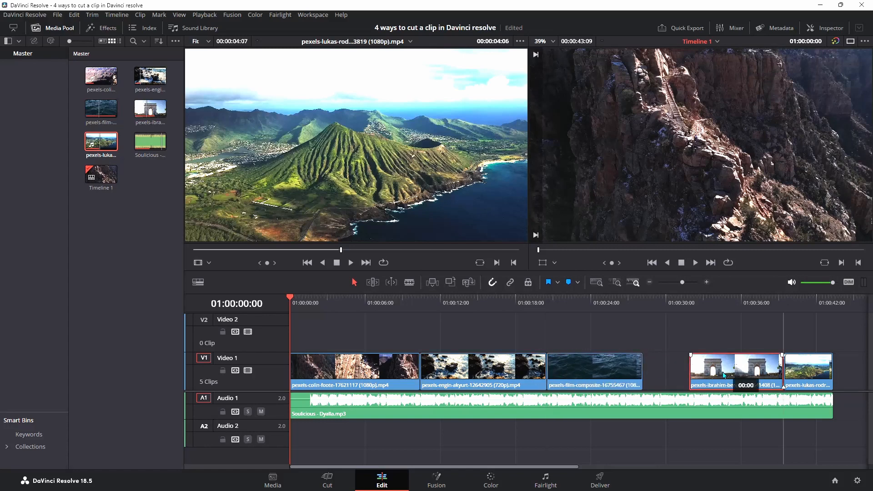
drag(724, 375, 710, 375)
drag(795, 372, 752, 375)
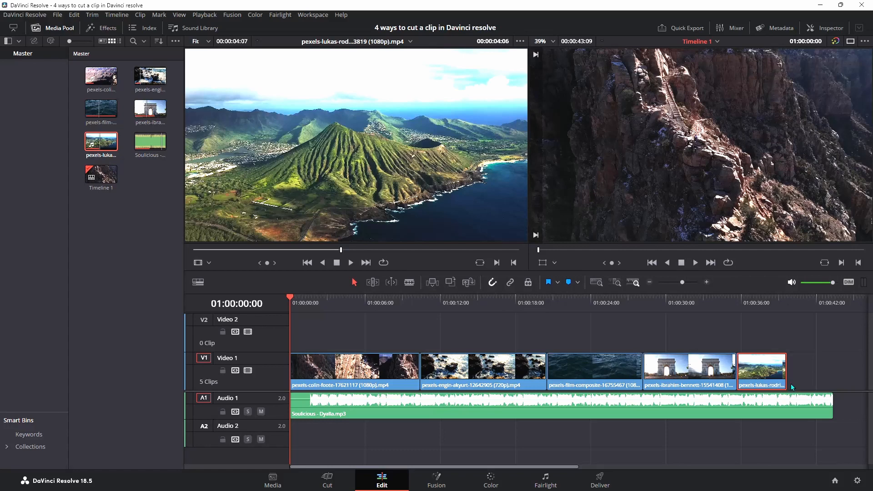
drag(835, 403, 788, 402)
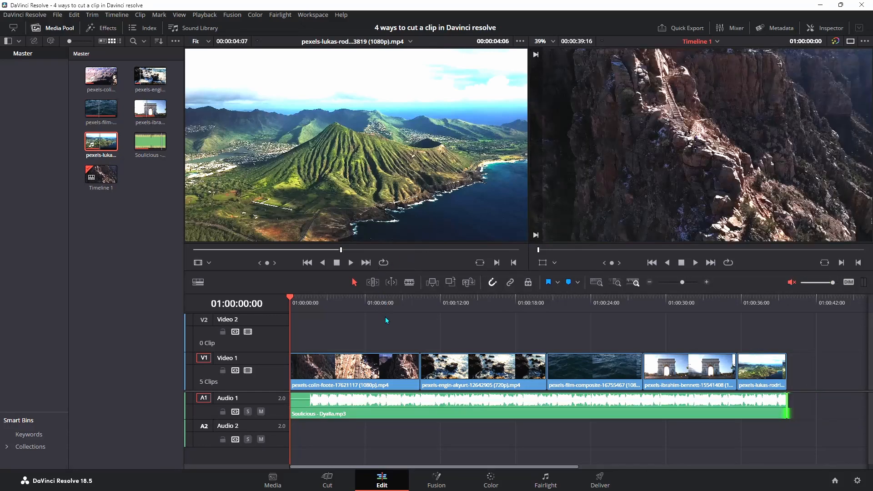
Step: In trim edit mode, slip the arch clip's content and roll its edit with the ocean clip back to about 01:00:24
click(372, 287)
drag(690, 369, 709, 364)
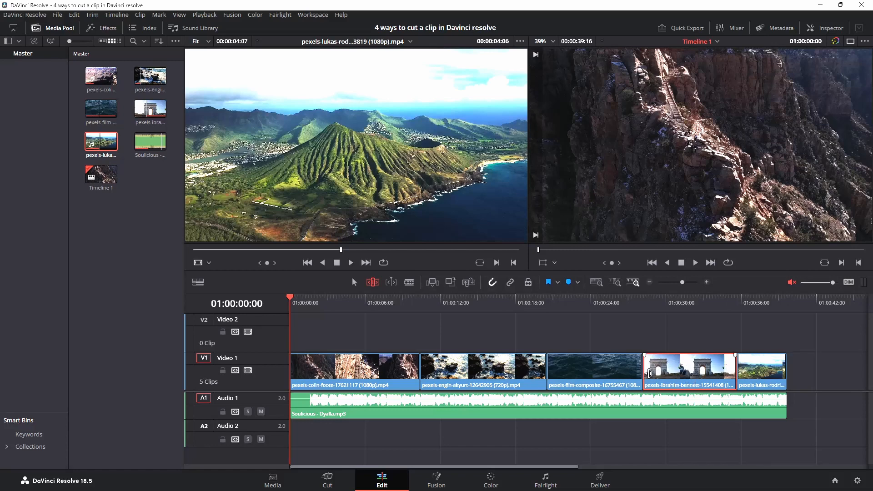
click(641, 371)
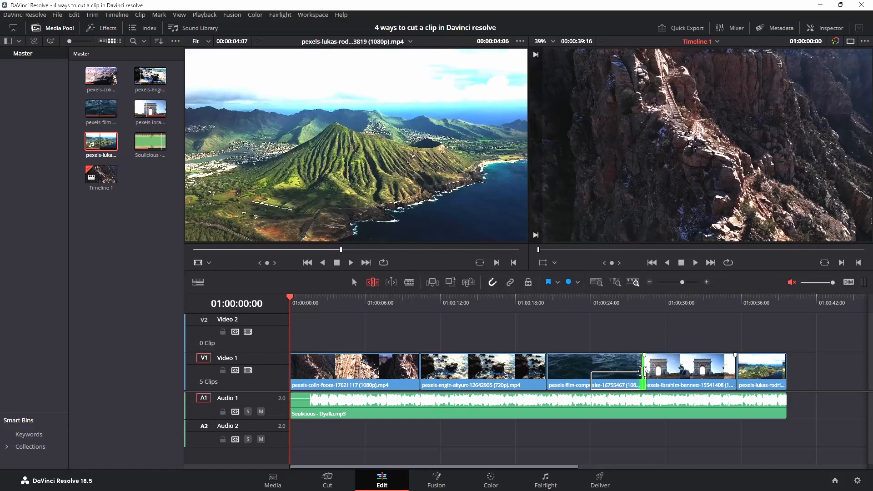
drag(642, 371, 591, 371)
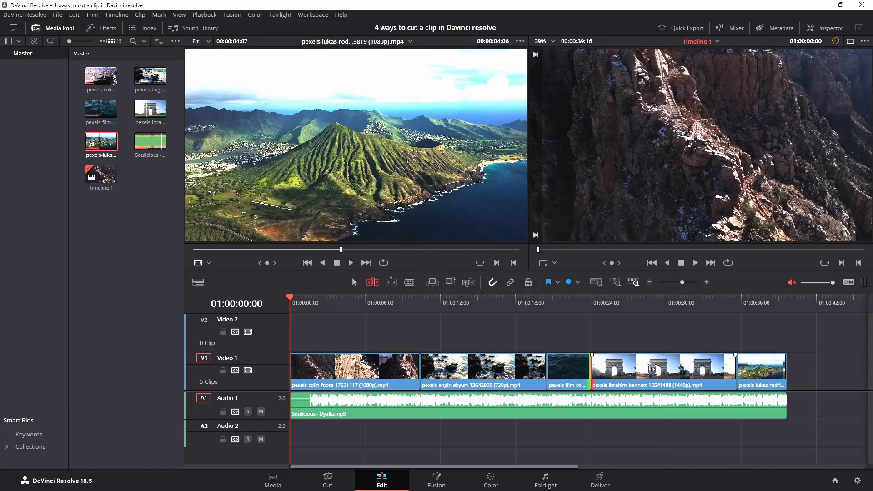
Step: Ripple-trim the end of the dark ocean clip out to about 01:00:28, pushing the later clips along, and return to selection mode
click(647, 369)
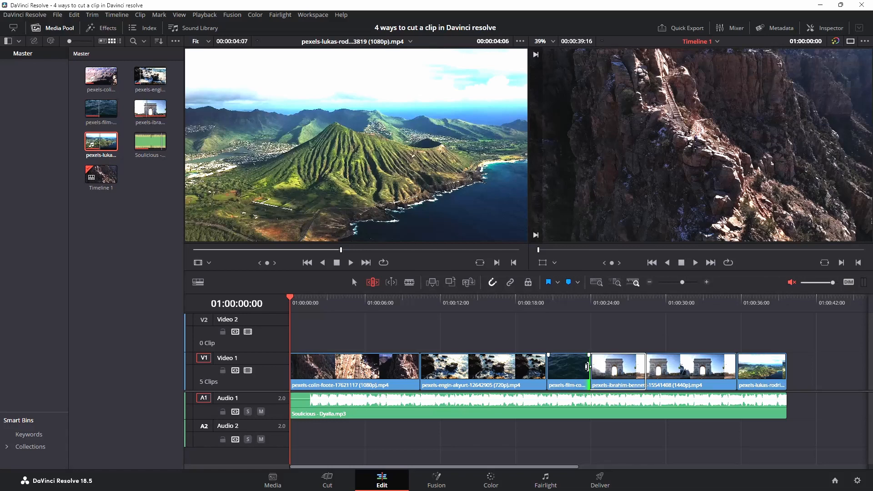
drag(587, 366, 644, 366)
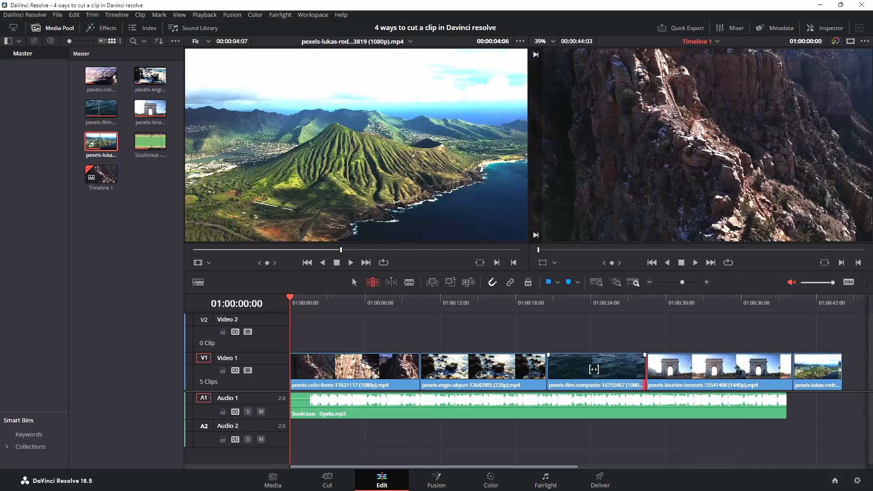
key(a)
Step: On the Cut page, split the rocky coast clip at 01:00:13:19
click(342, 482)
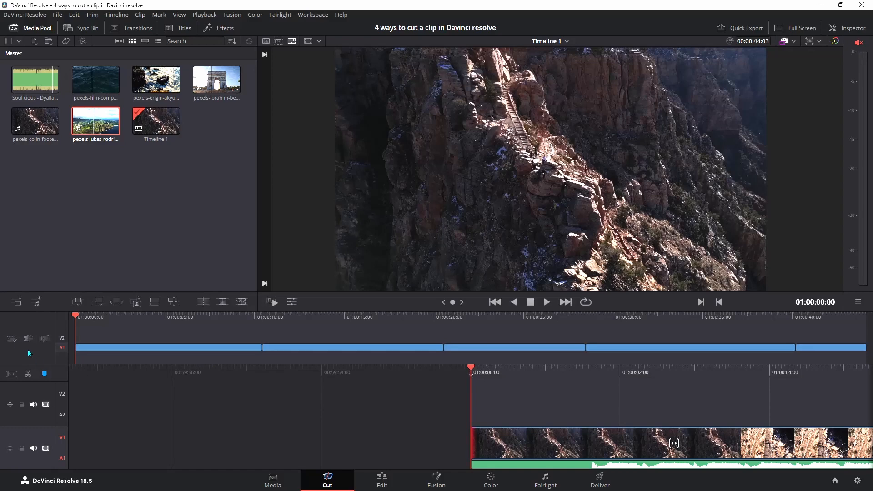
click(29, 375)
click(234, 319)
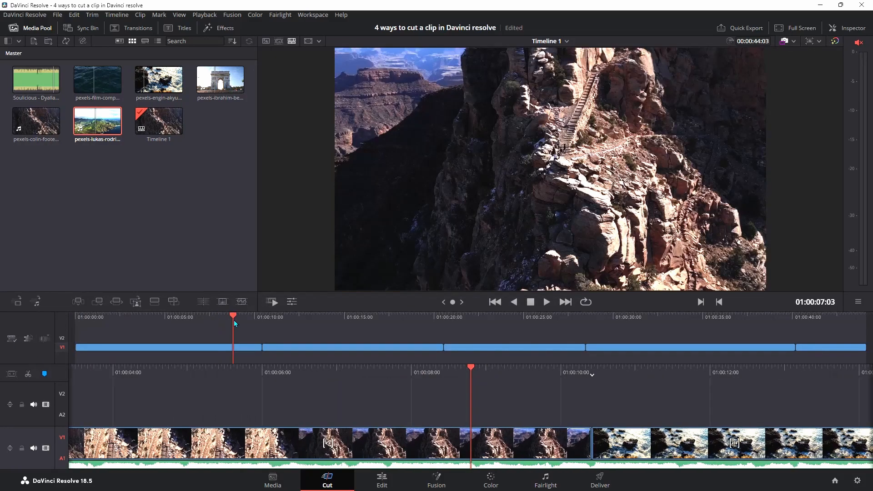
click(323, 318)
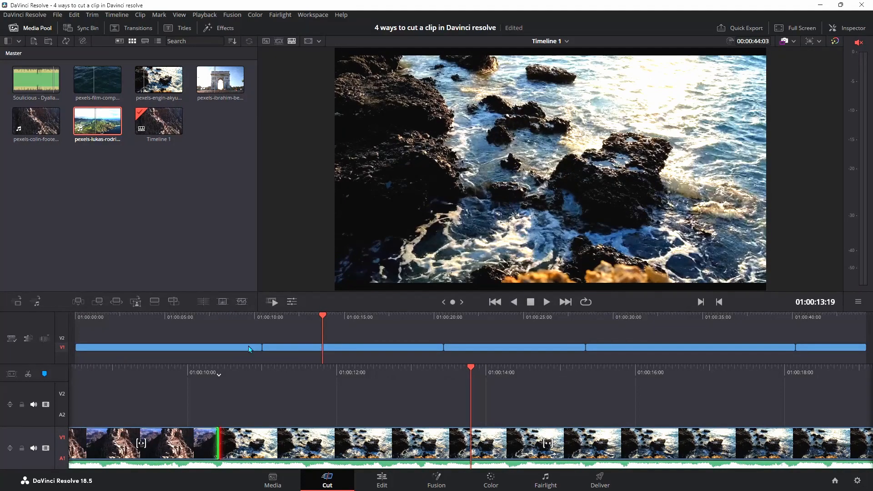
click(29, 375)
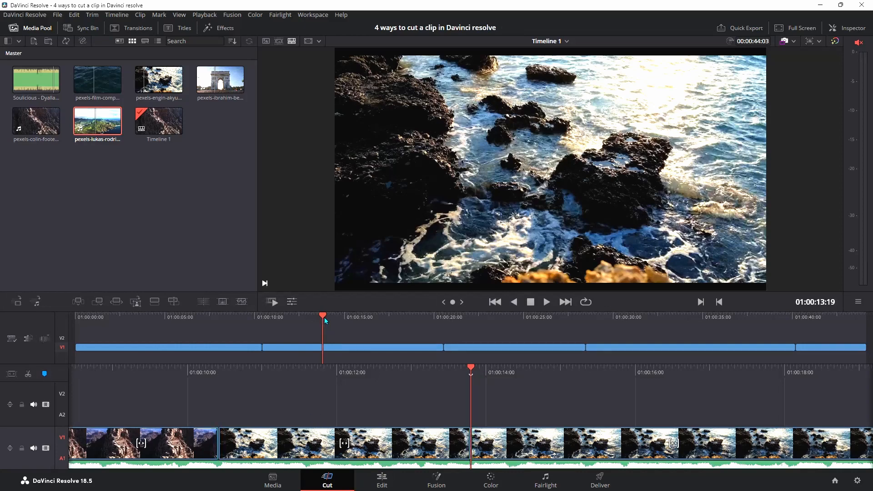
Step: Delete the first piece of the split rocky coast clip and move the remaining piece back against the canyon clip
click(350, 318)
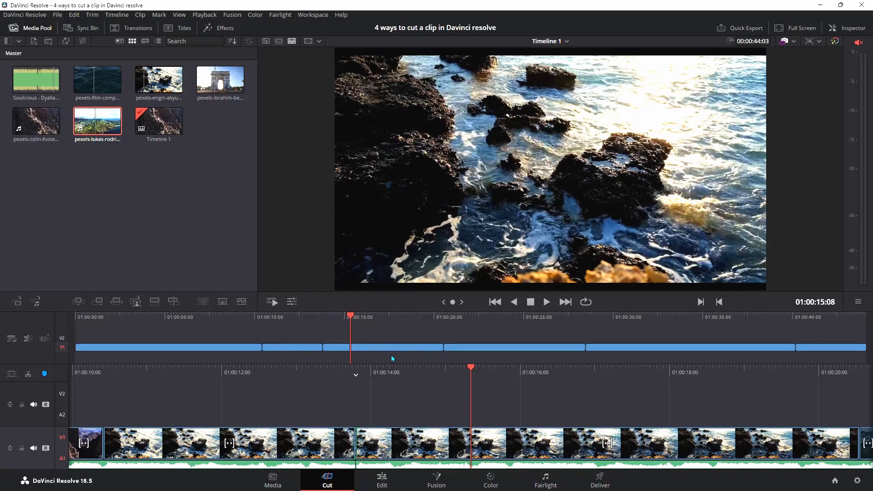
click(287, 349)
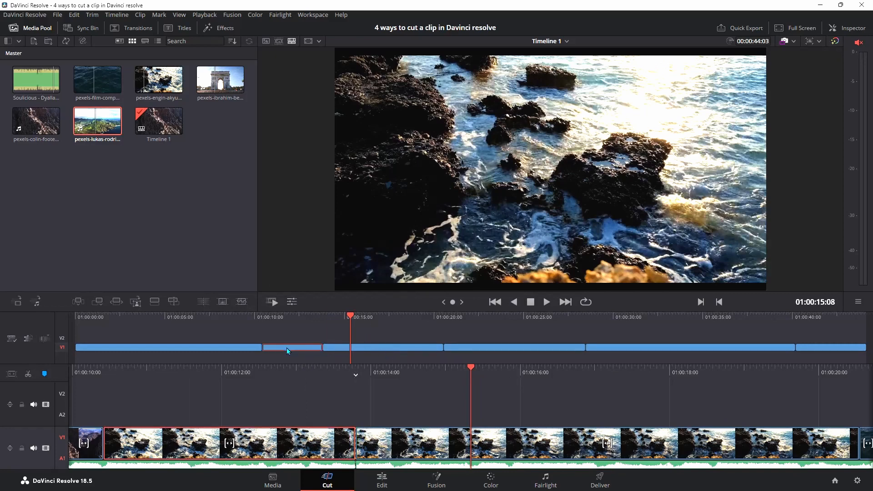
key(BackSpace)
drag(417, 347, 353, 346)
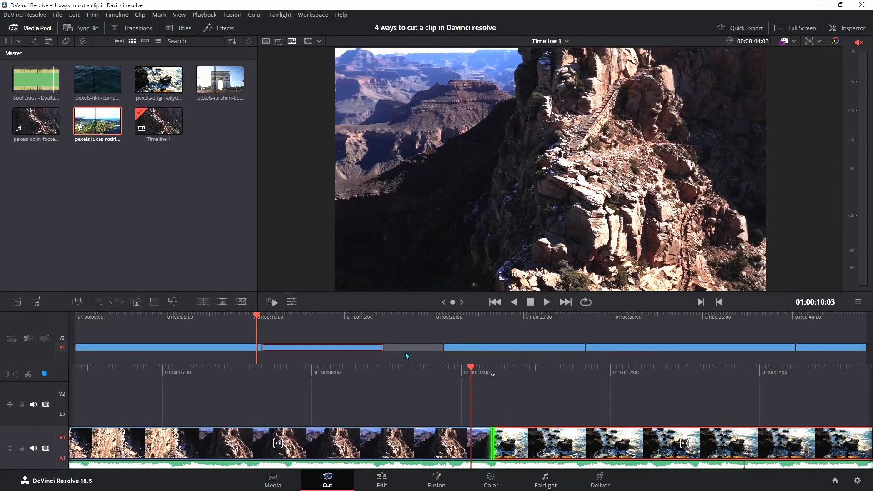
Step: On the Fairlight page, split the second Soulicious - Dyalla.mp3 audio clip at 01:00:19:08
click(380, 484)
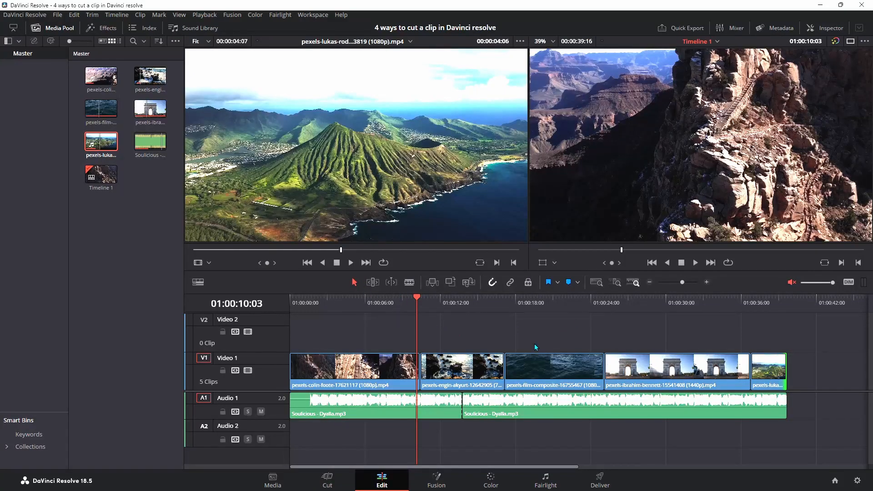
click(553, 479)
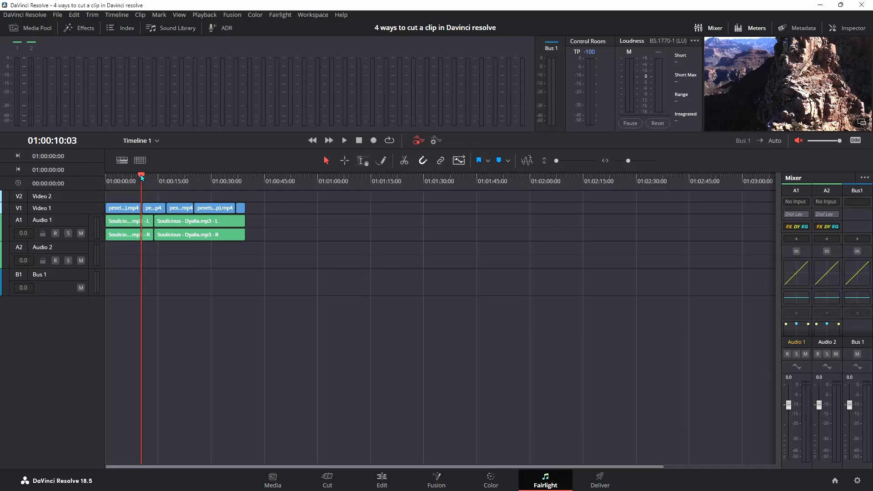
drag(140, 175, 173, 180)
click(185, 238)
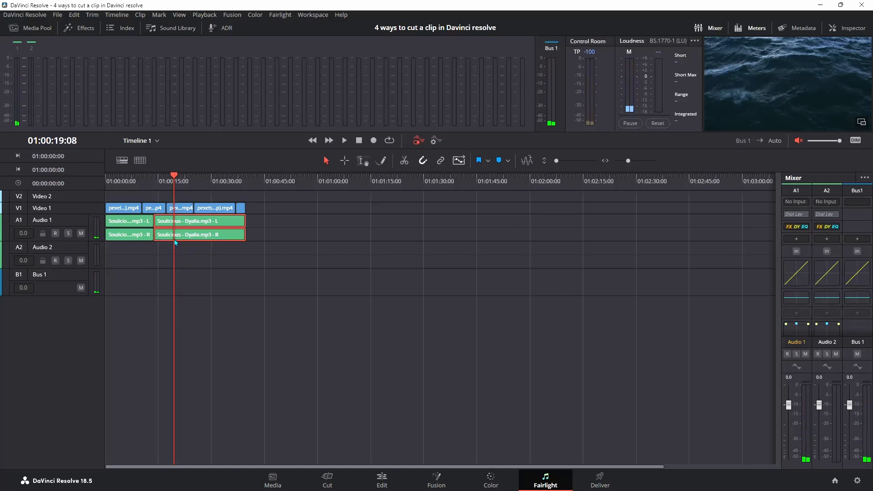
click(183, 208)
click(190, 222)
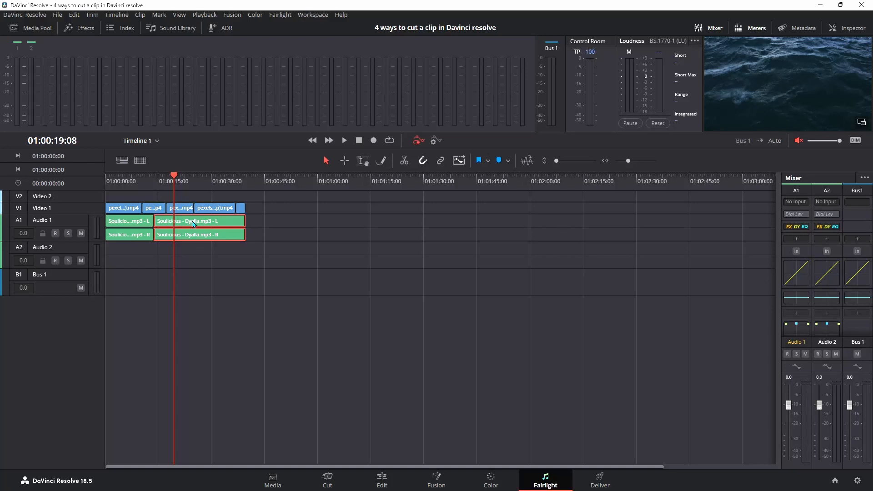
click(404, 162)
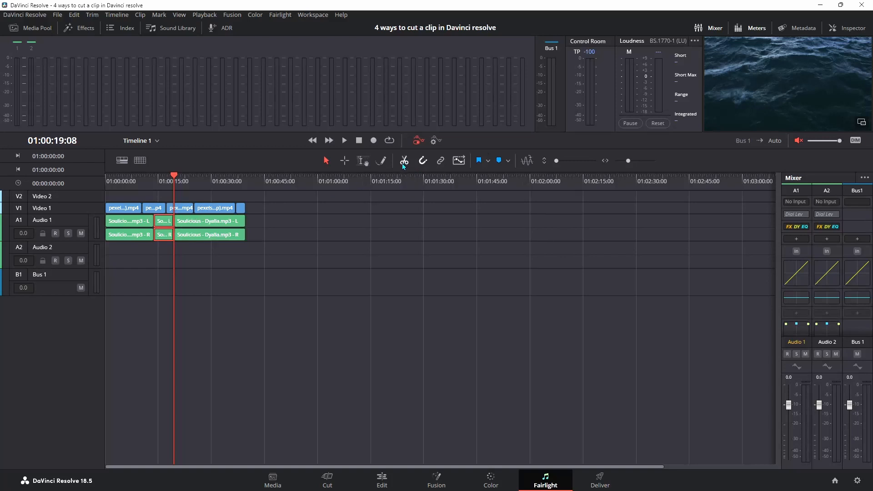